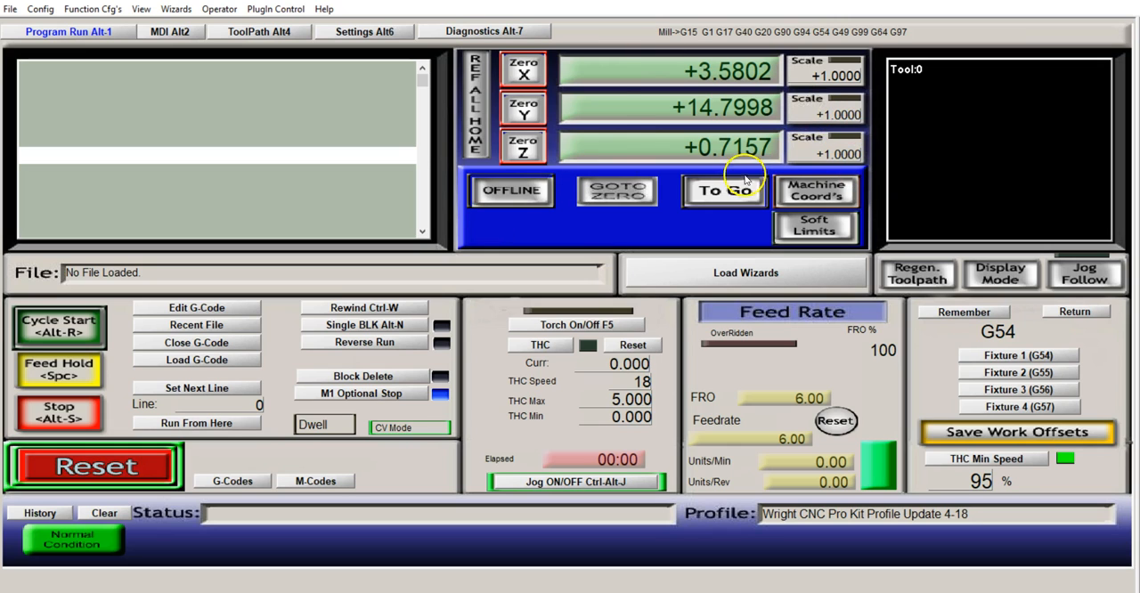
Zero the X, Y and Z axis readouts and postpone the Dell update notification
click(523, 69)
click(523, 109)
click(523, 147)
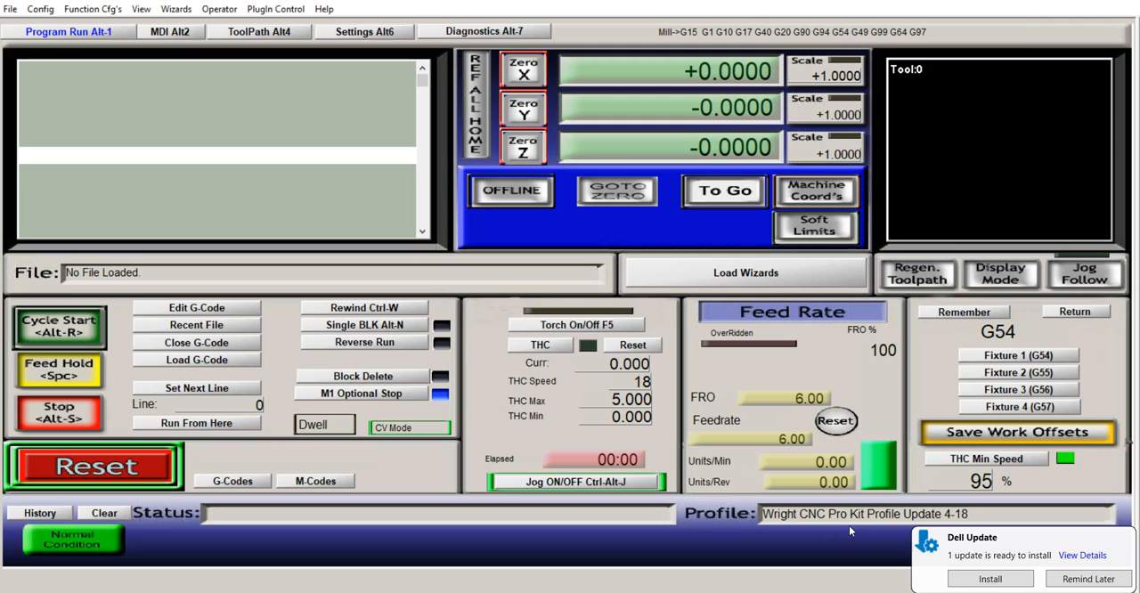
click(1089, 579)
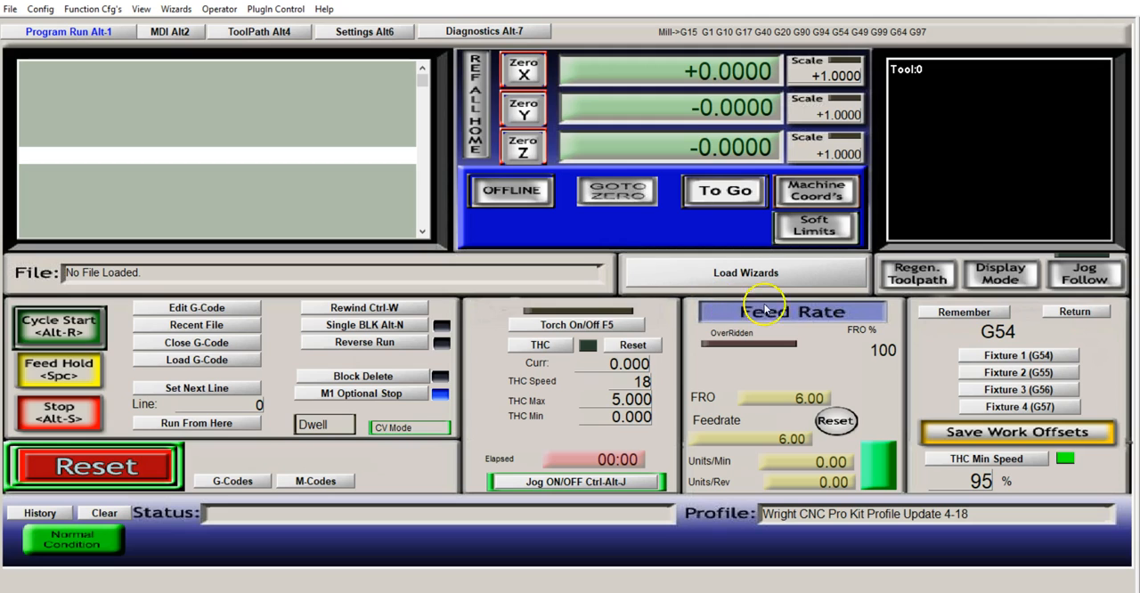
Jog the Y, Z and X axes to about Y -1.53, Z -0.06 and X +3.25
key(Up)
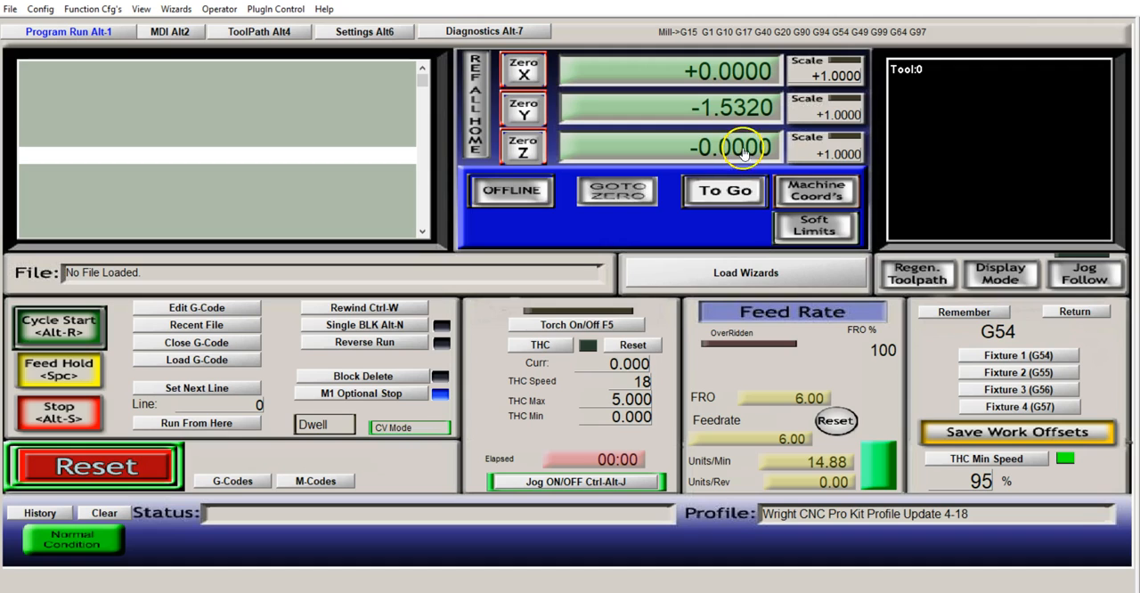
key(Page_Up)
key(Page_Down)
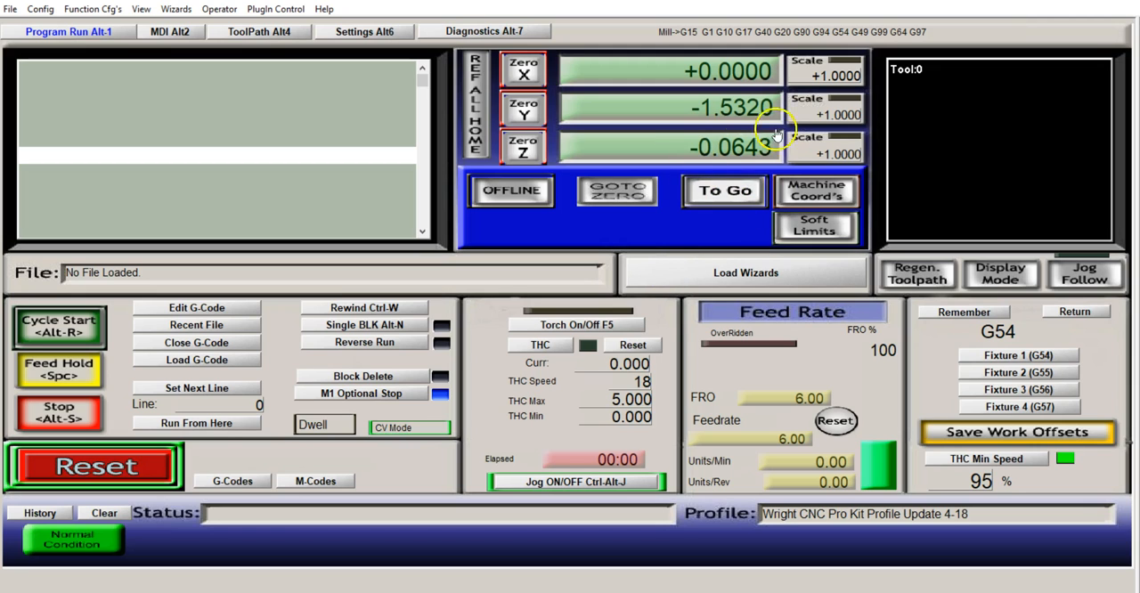
key(Left)
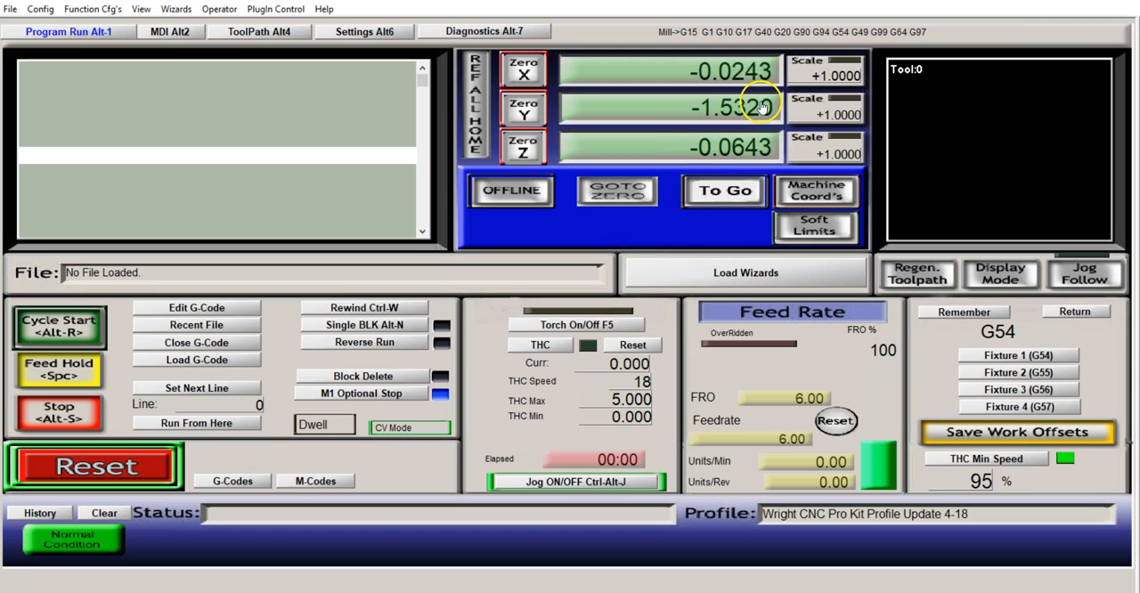
key(Right)
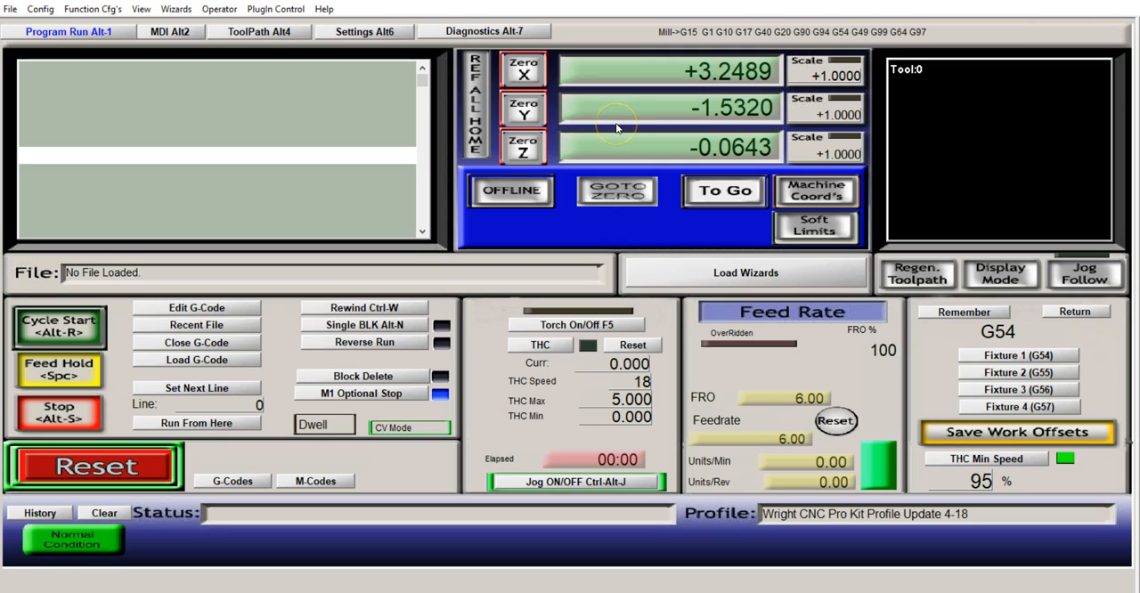
Switch jogging off and back on
click(662, 125)
click(659, 482)
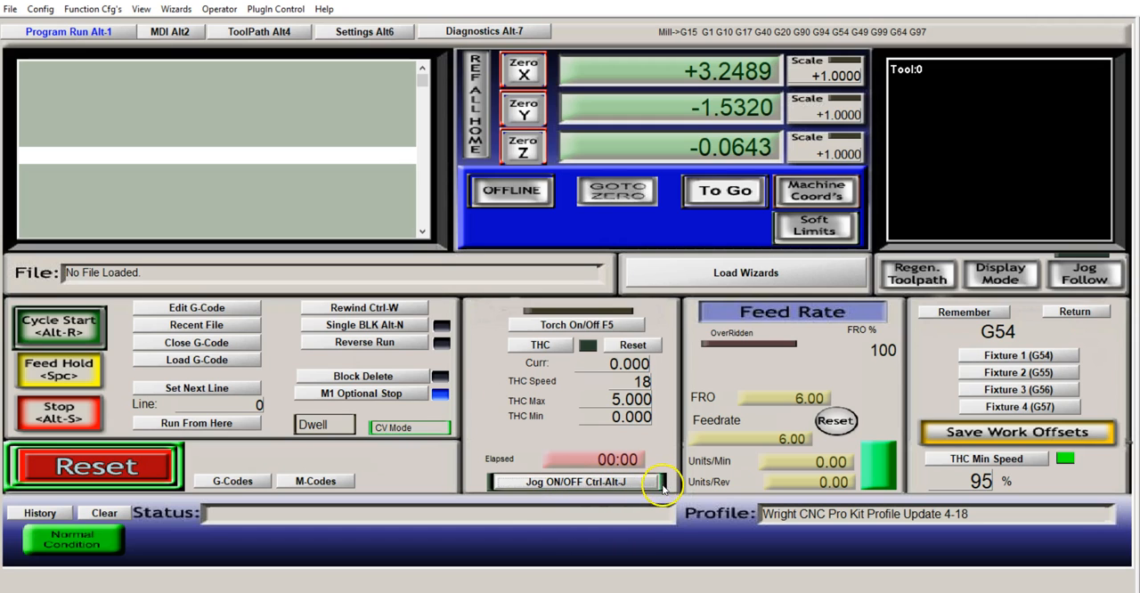
click(584, 484)
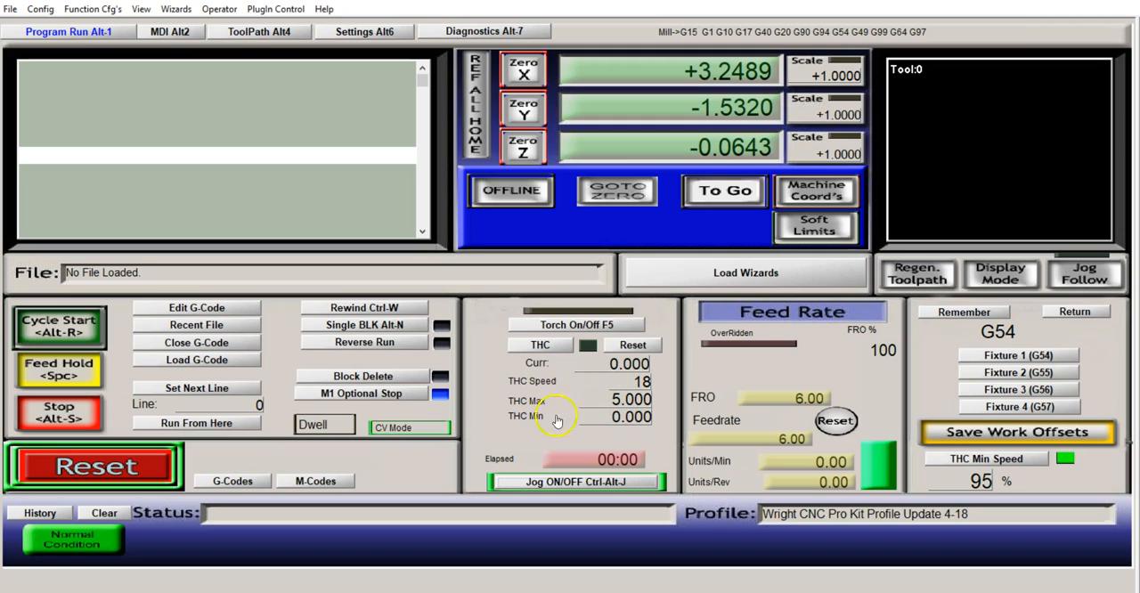
Set the THC speed to 20 and the THC minimum to 0.06
click(633, 385)
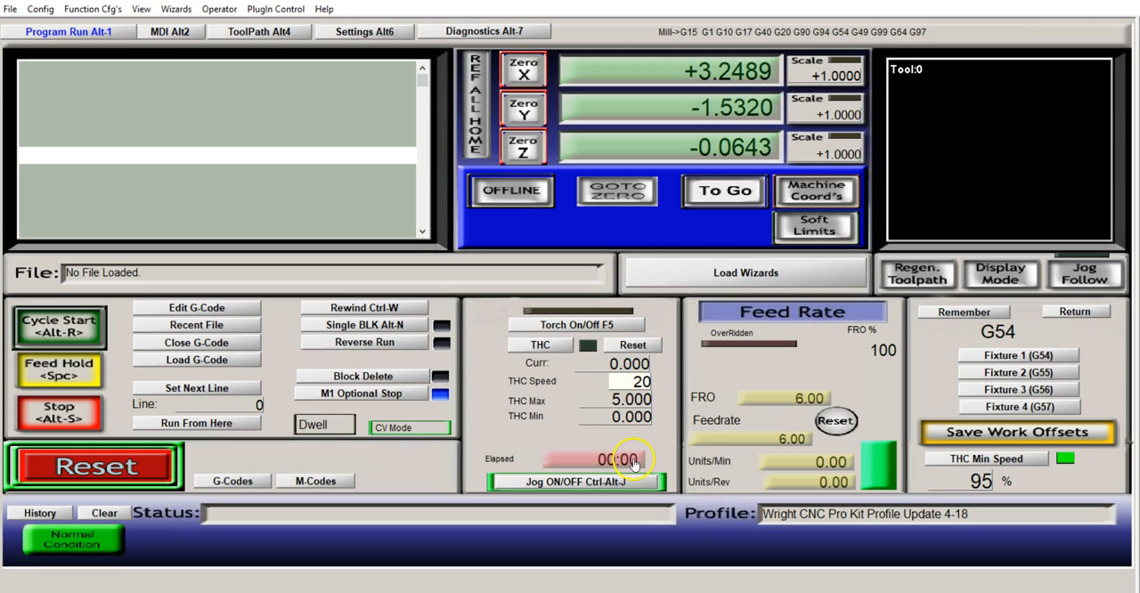
key(Return)
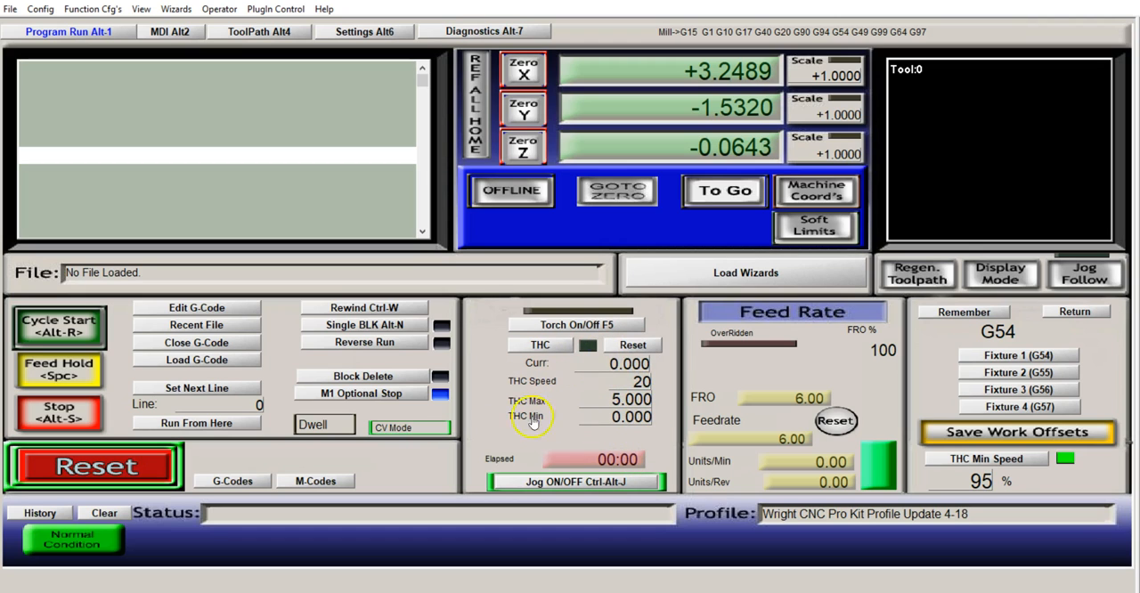
click(634, 421)
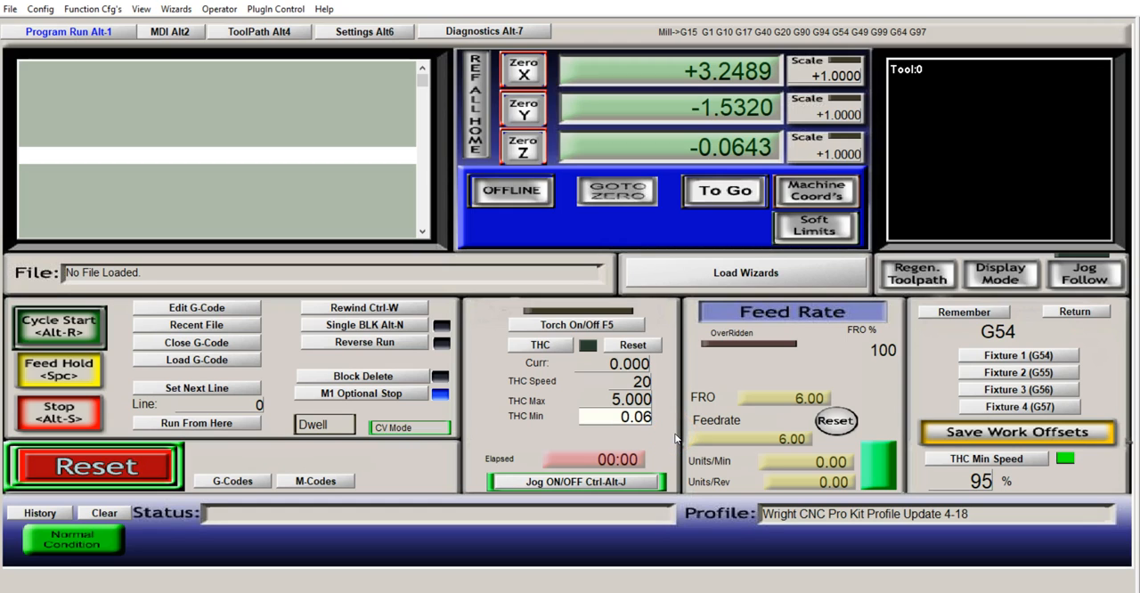
key(Return)
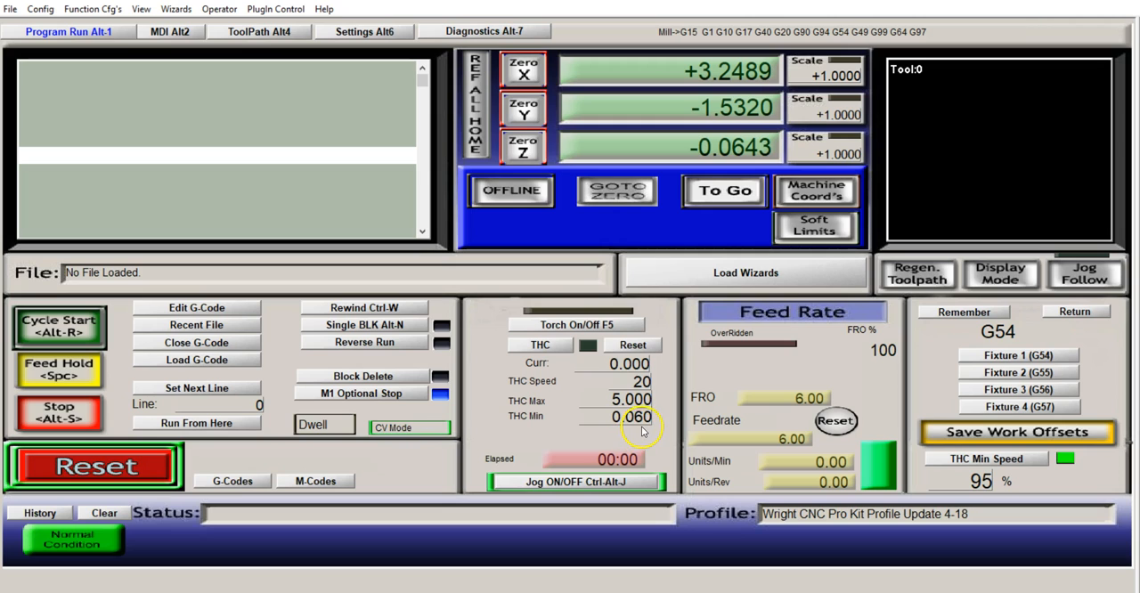
click(539, 348)
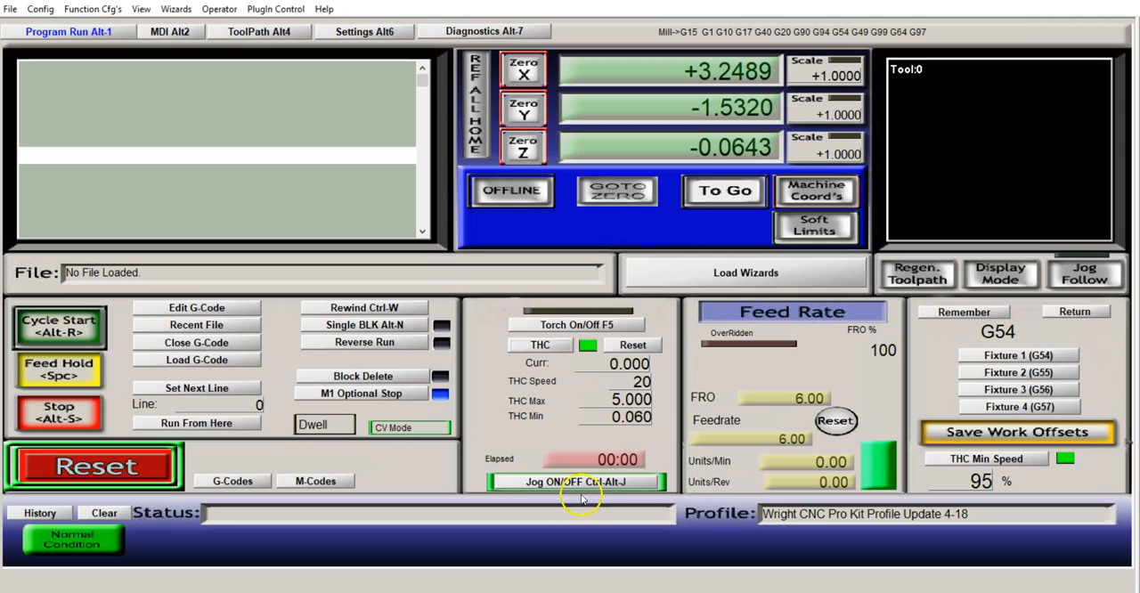
click(543, 349)
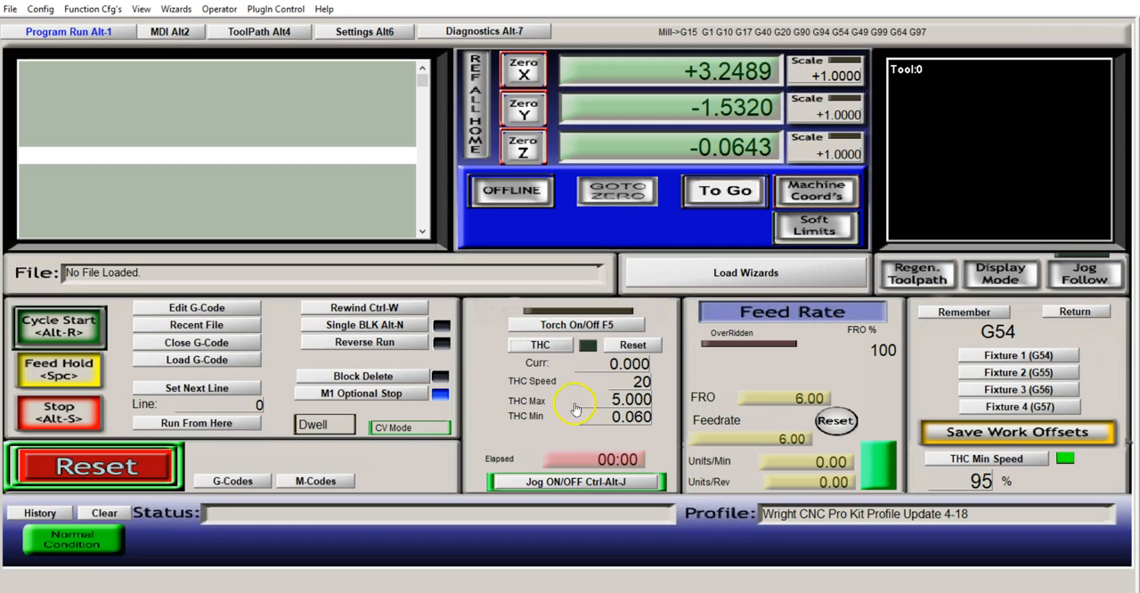
click(563, 348)
click(565, 349)
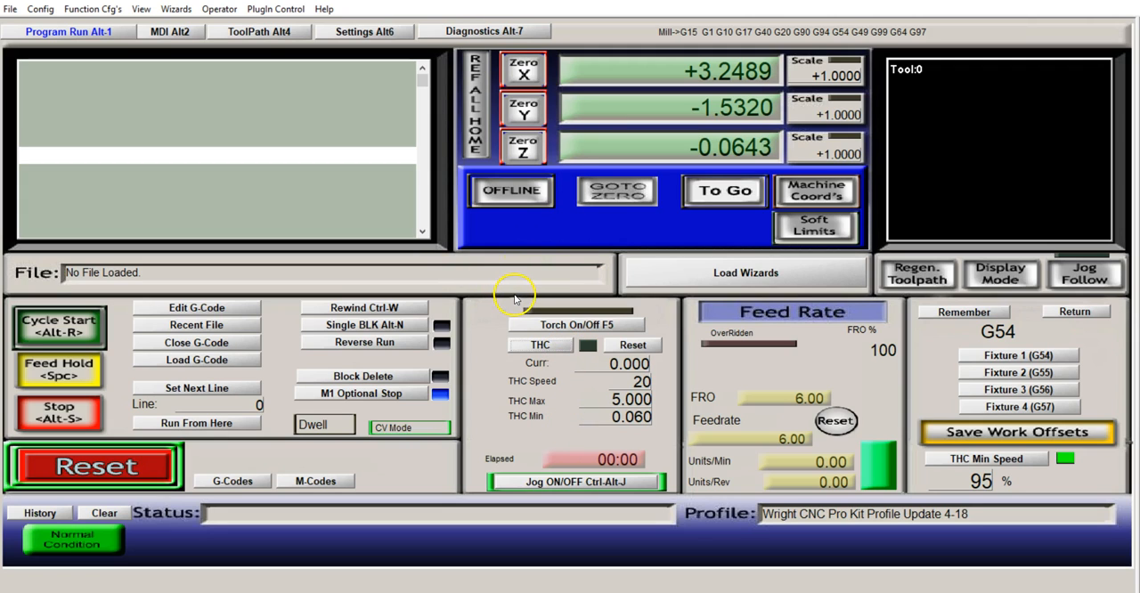
click(558, 256)
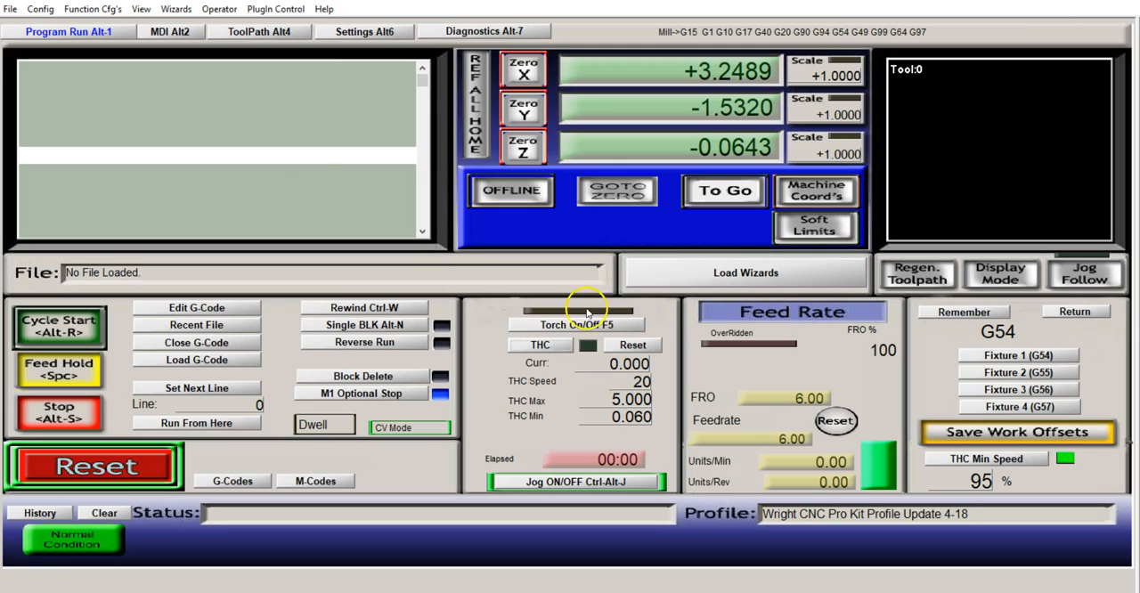
Review the motor output pin assignments in the Ports and Pins configuration and close it
click(51, 16)
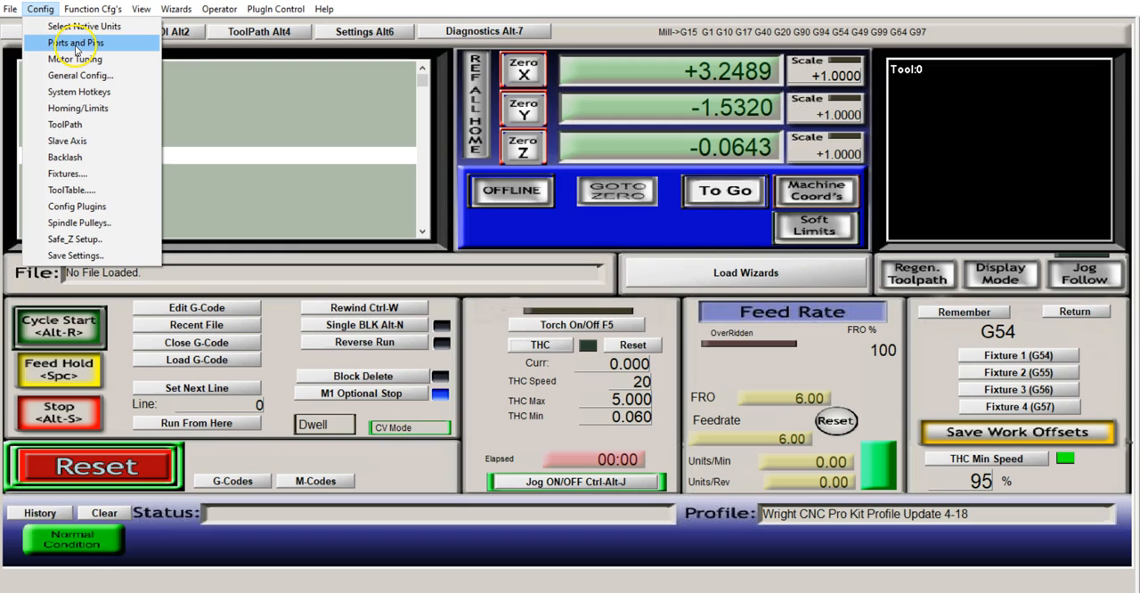
click(76, 44)
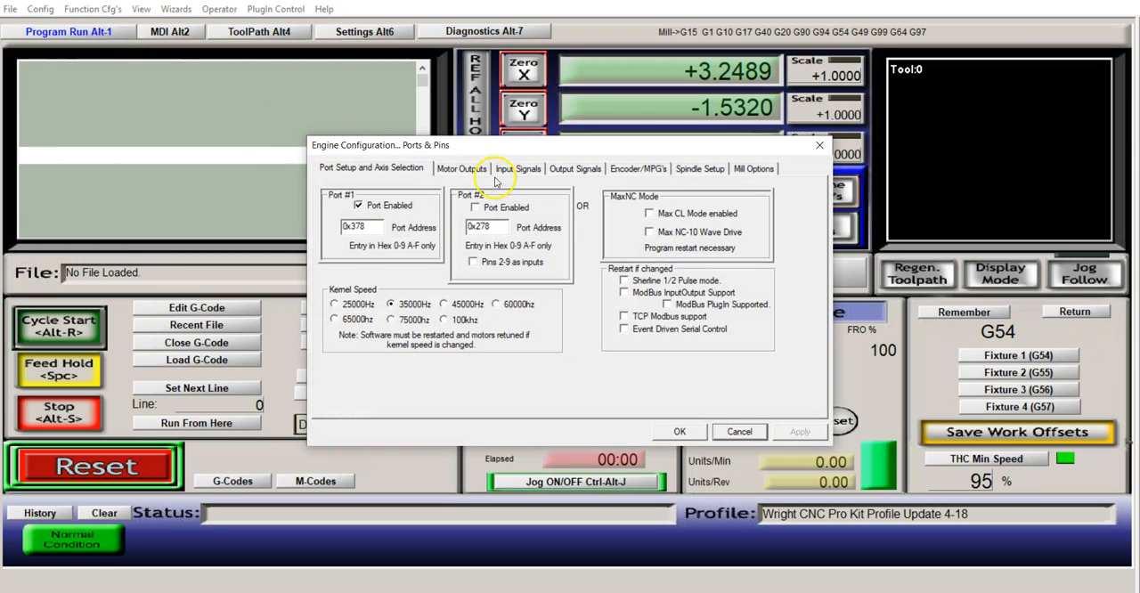
click(461, 168)
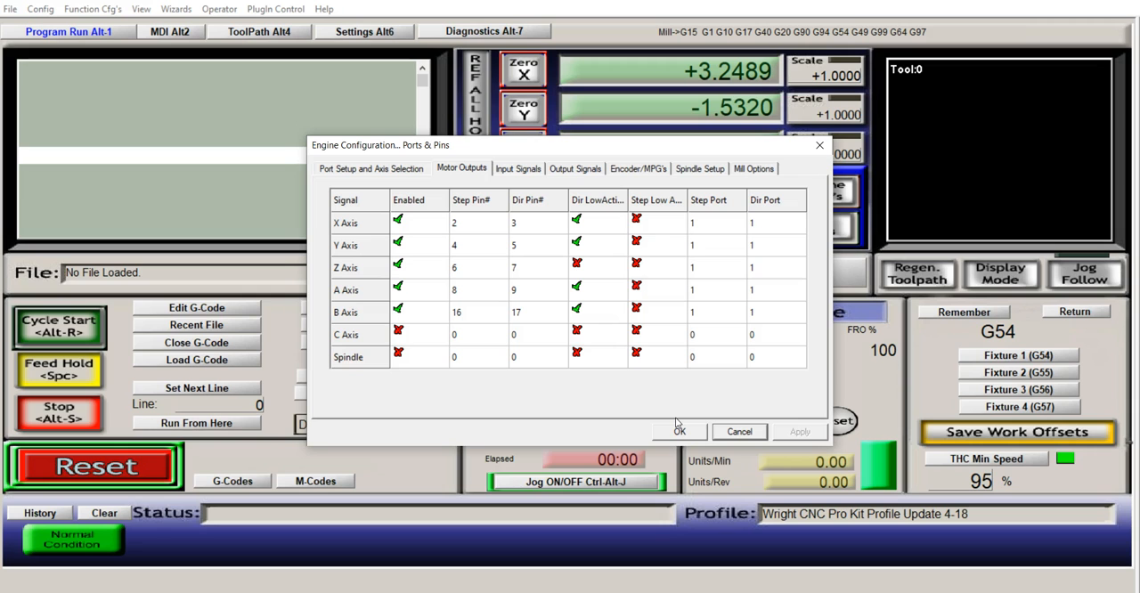
click(678, 428)
click(124, 466)
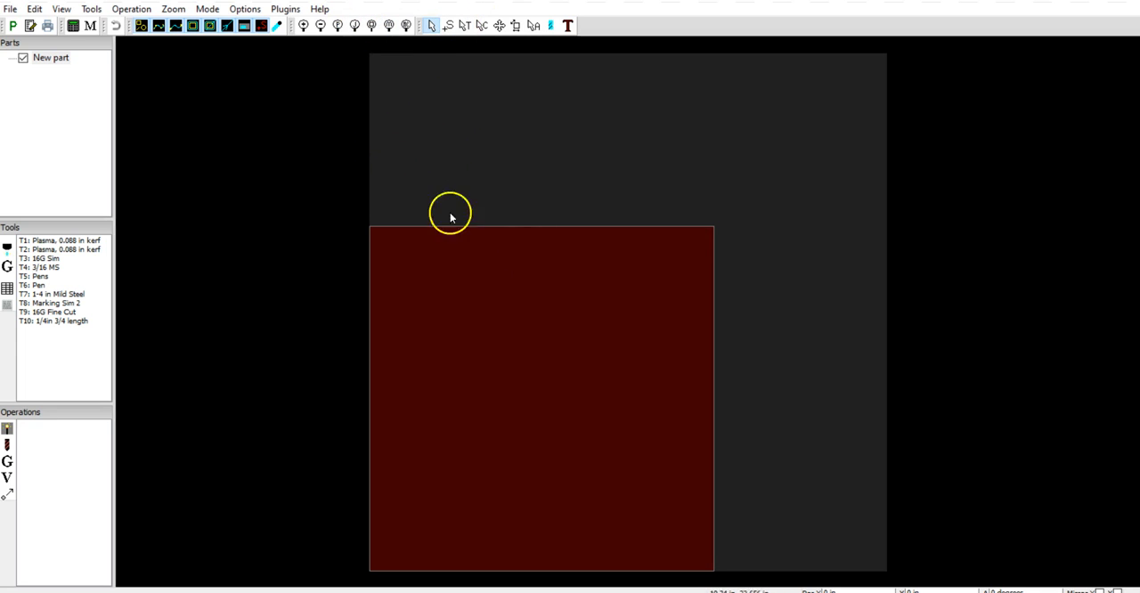
Switch to SheetCam and set the material size in the job options to 48 in for both X and Y
scroll(562, 267, up, 2)
scroll(555, 247, down, 5)
scroll(579, 242, up, 3)
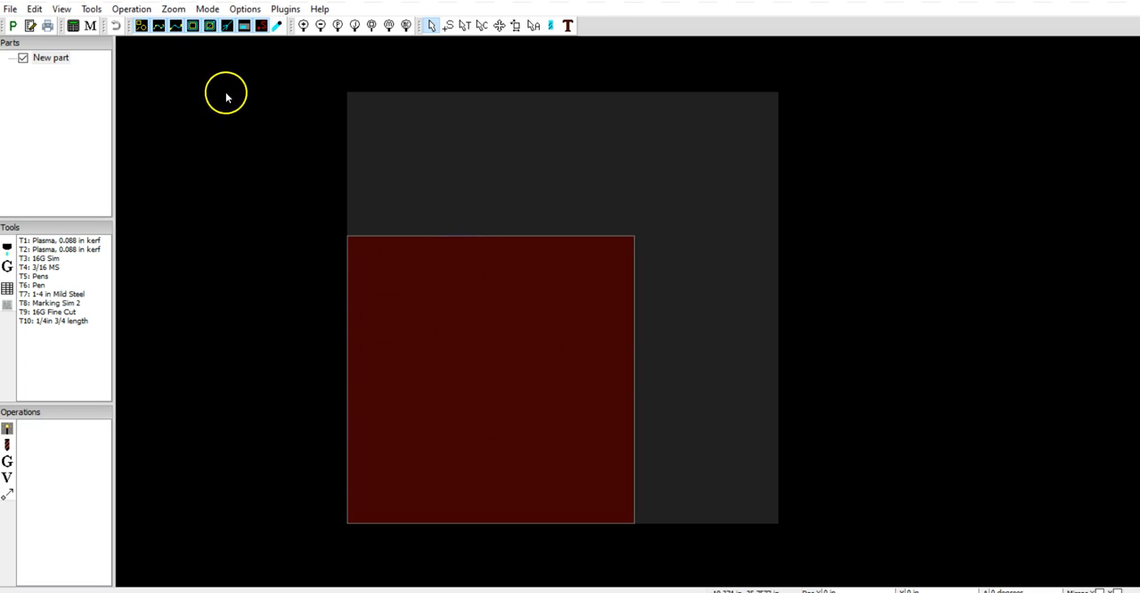
click(245, 9)
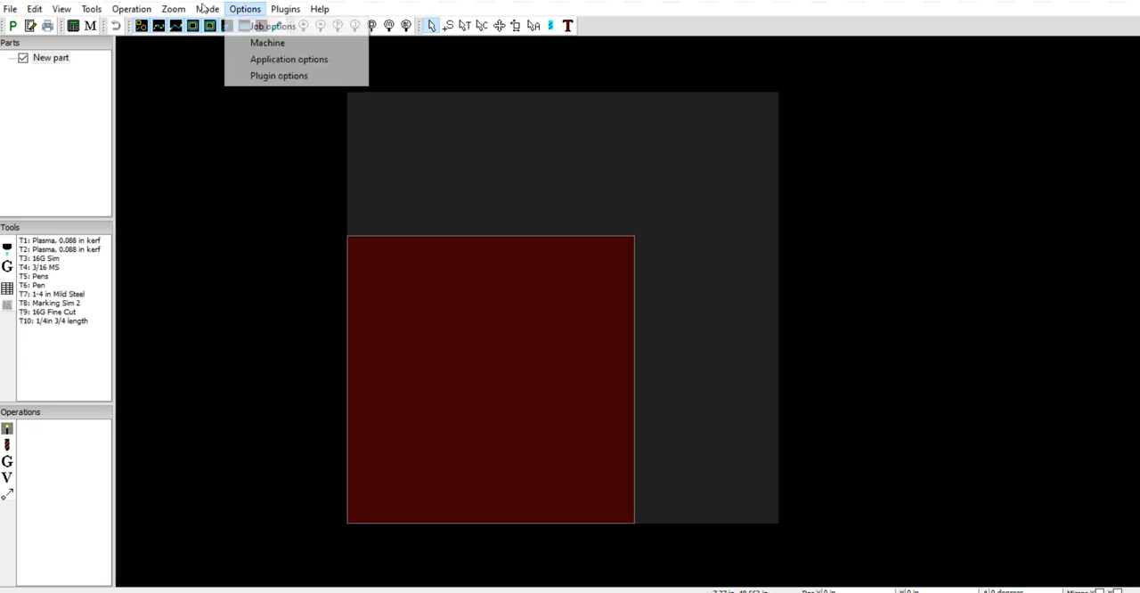
click(257, 26)
drag(463, 162, 388, 156)
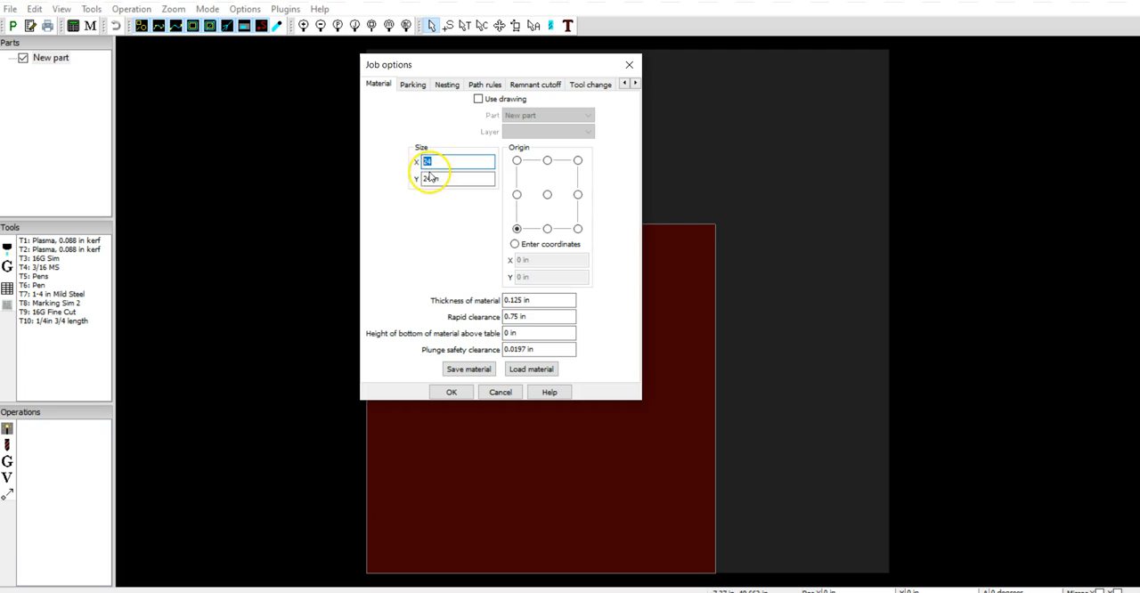
text(48)
key(Tab)
text(48)
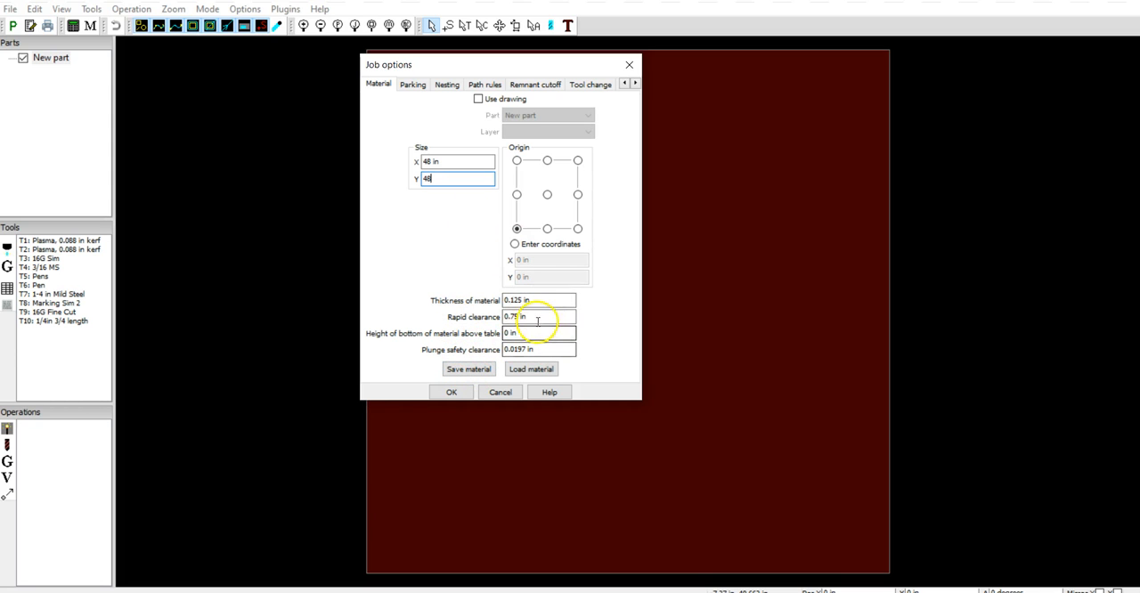
Review the rapid clearance, parking, nesting, path rules, remnant cutoff and tool change job options, and close the dialog
drag(541, 318, 443, 320)
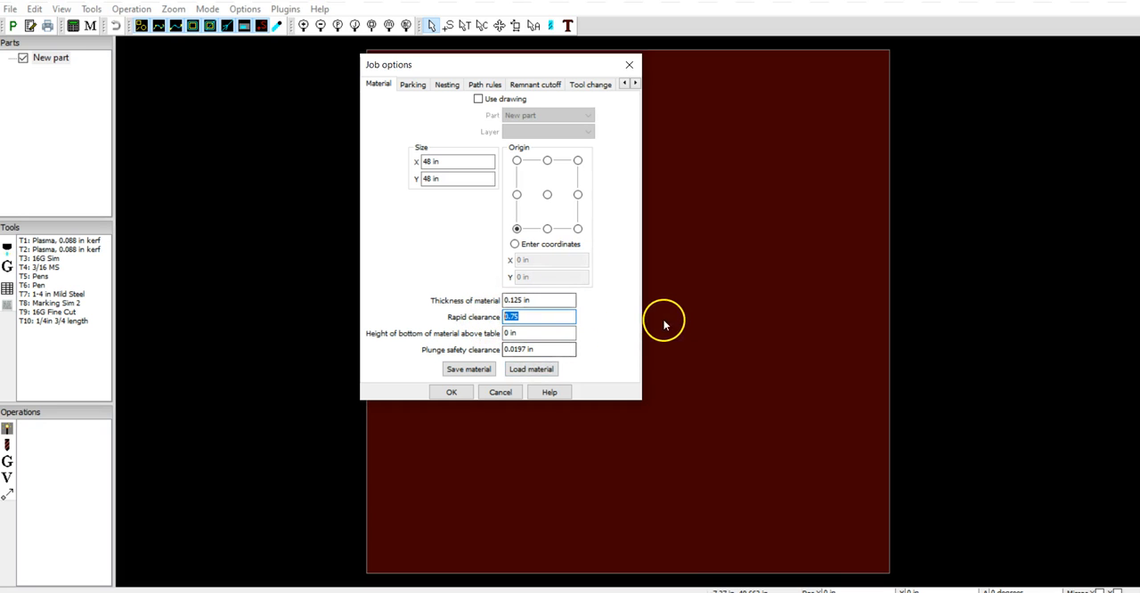
click(422, 83)
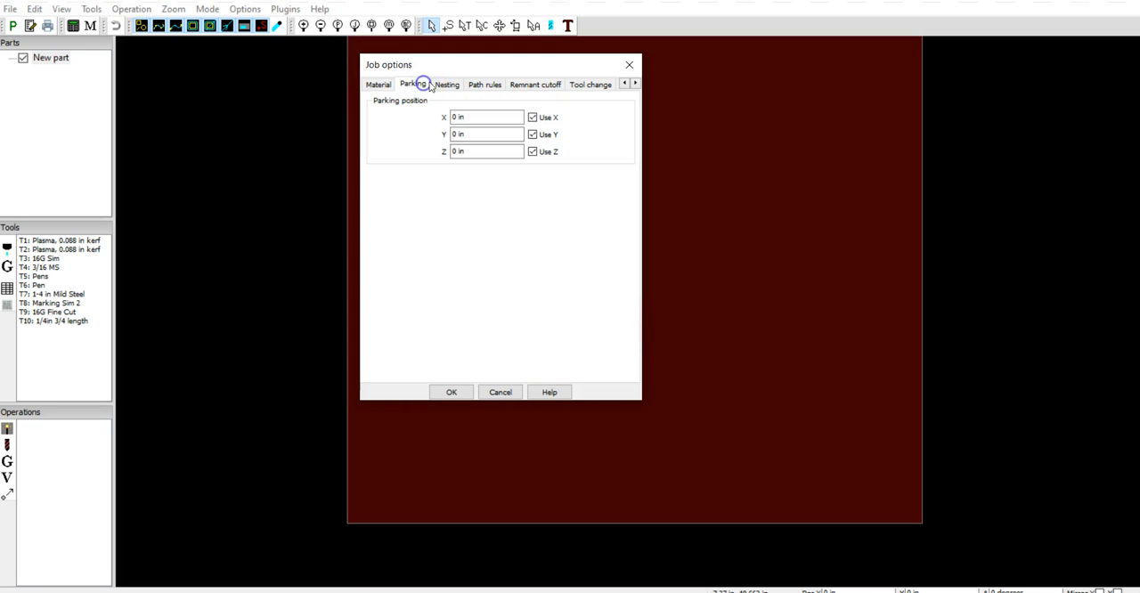
click(447, 84)
click(484, 84)
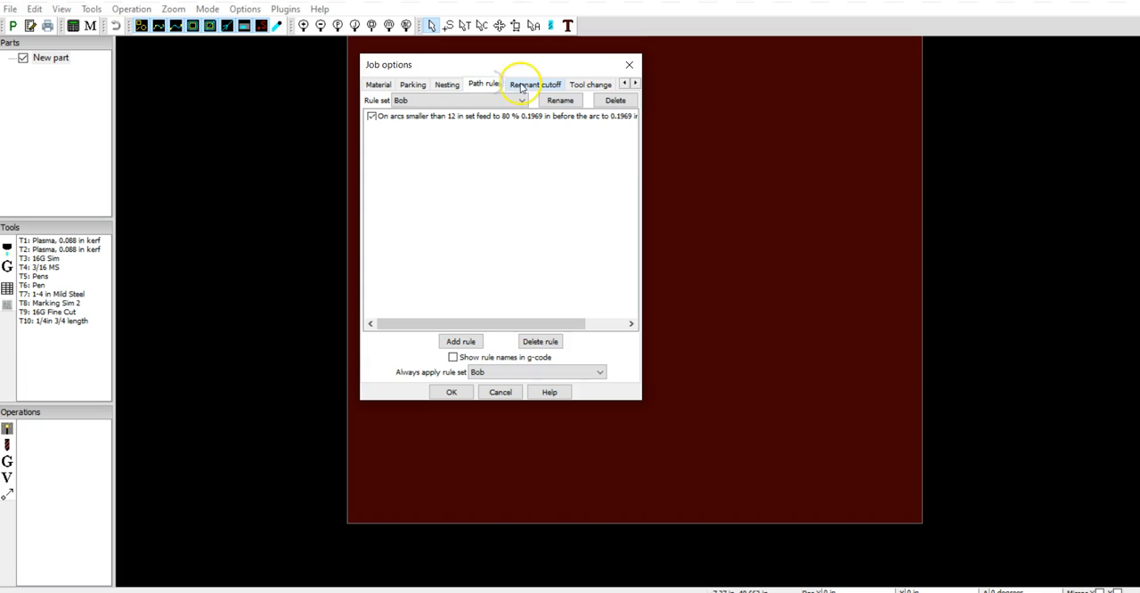
click(522, 85)
click(415, 83)
click(463, 84)
click(486, 85)
click(562, 84)
click(583, 83)
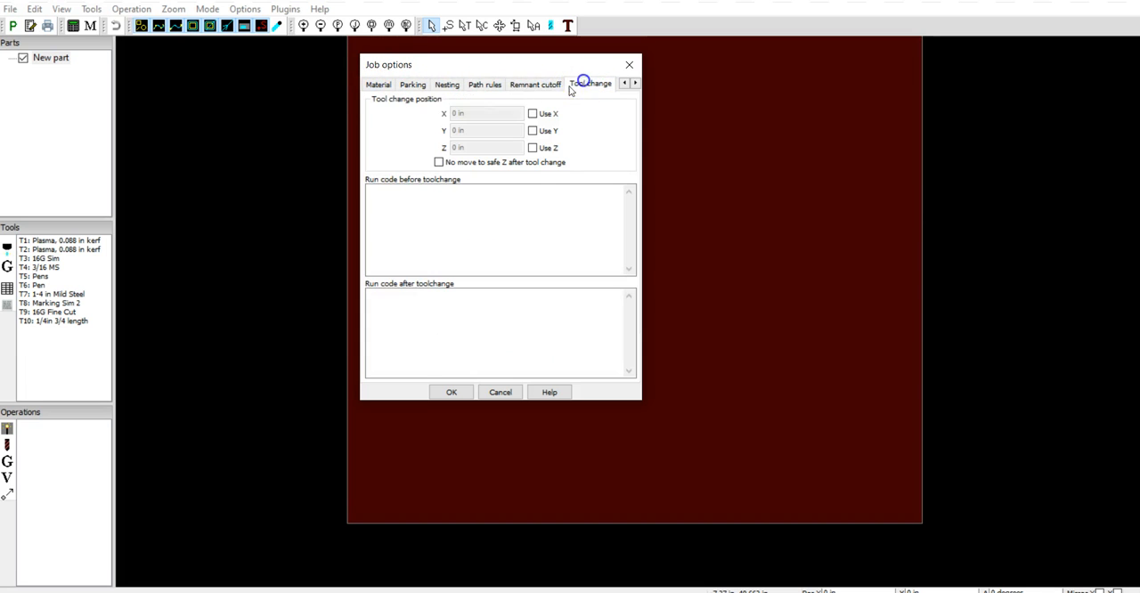
click(378, 84)
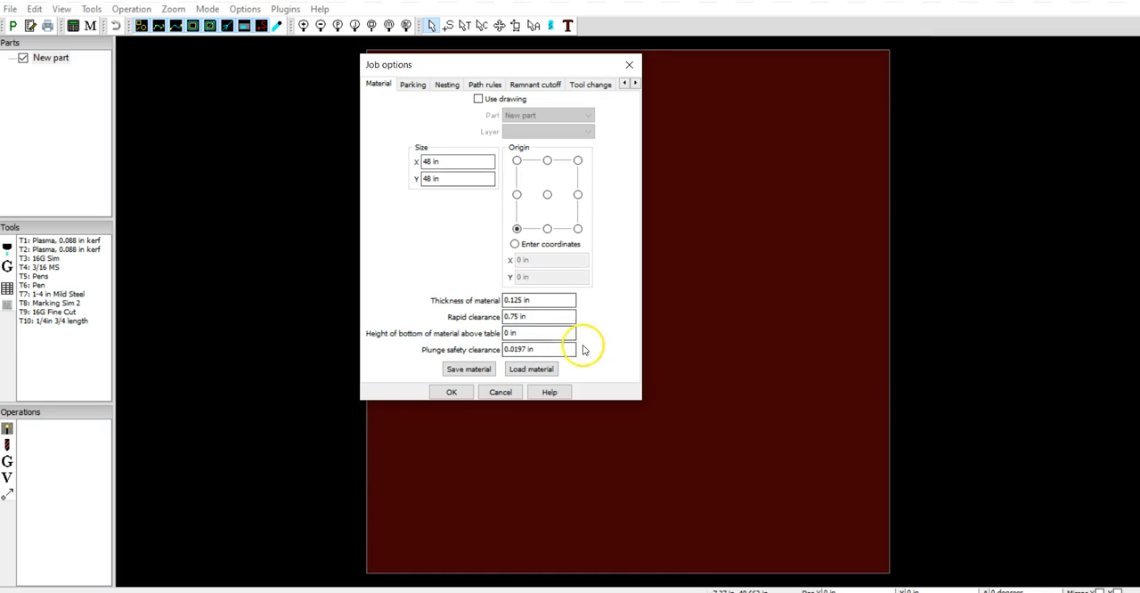
click(538, 318)
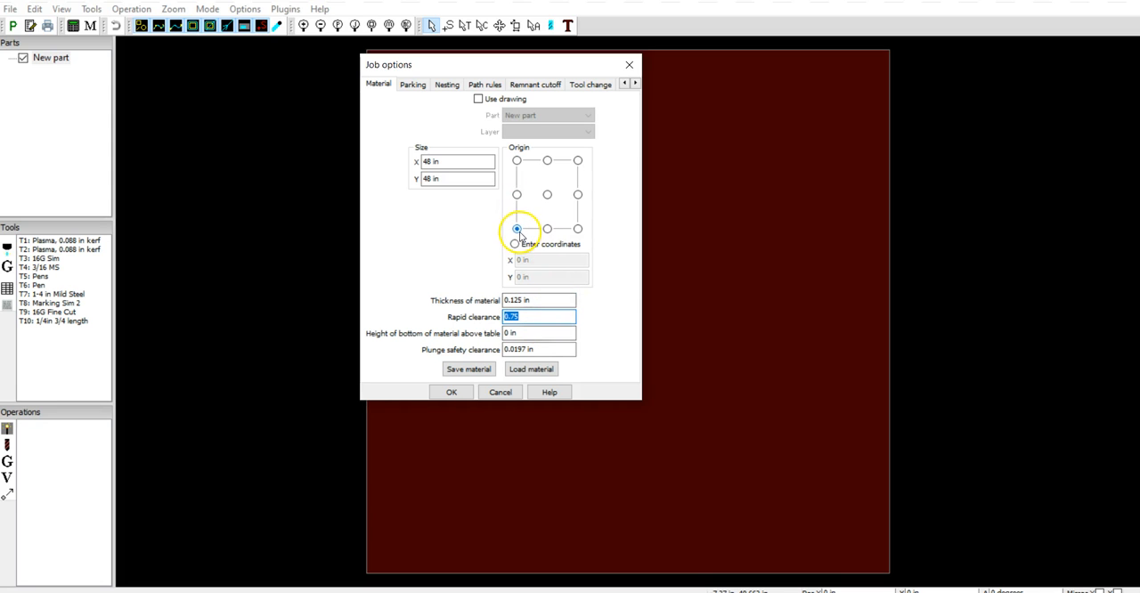
click(630, 64)
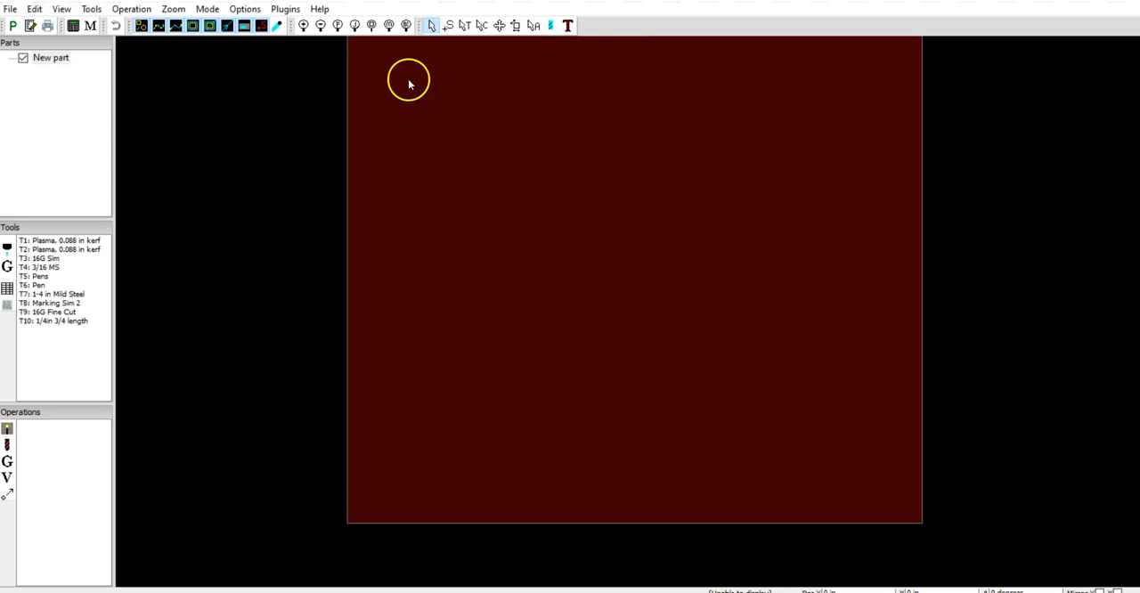
Review the machine type, post processor, working envelope and table display settings in the machine options
click(246, 10)
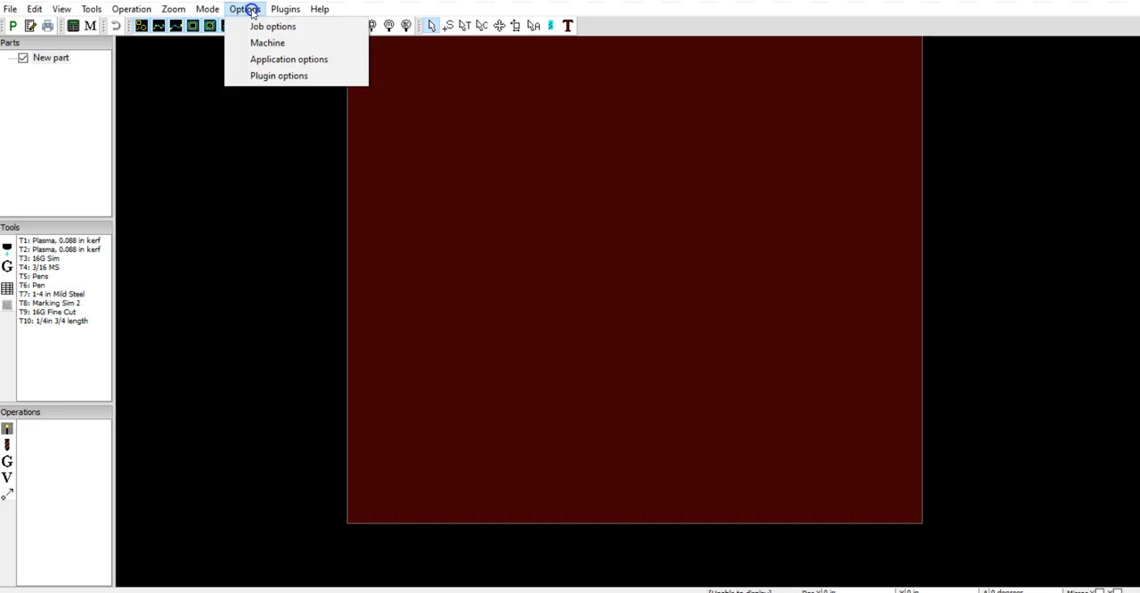
click(256, 43)
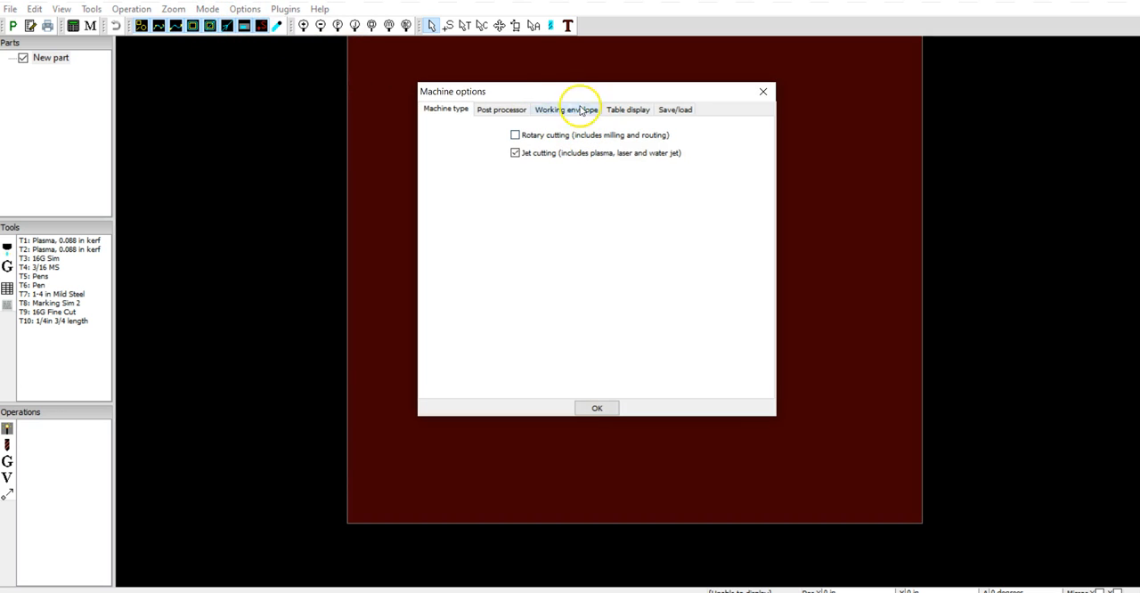
drag(555, 90, 369, 110)
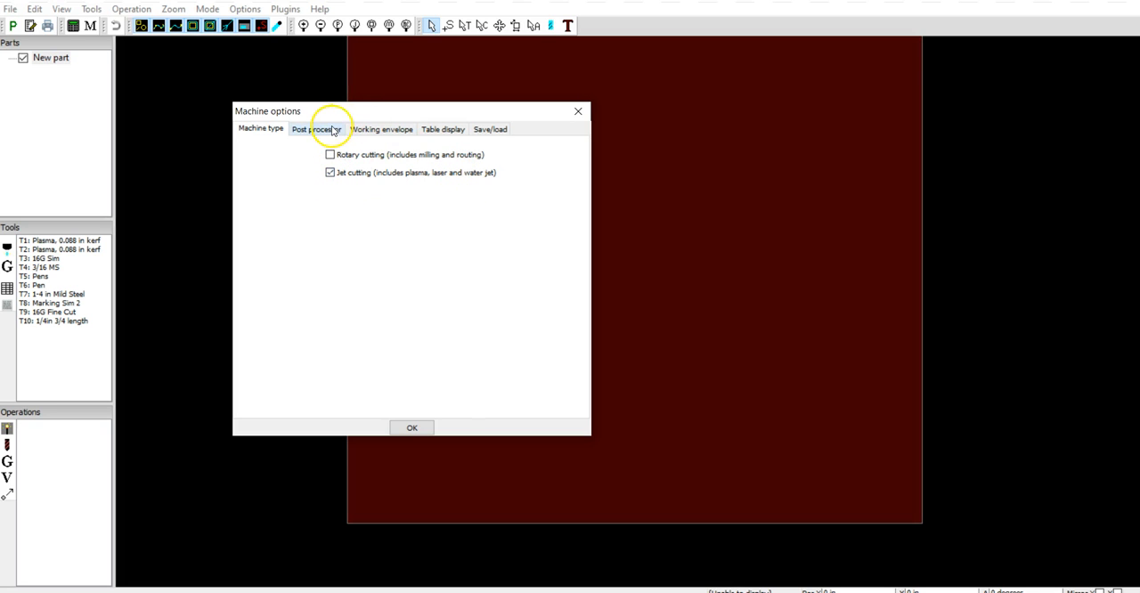
click(331, 130)
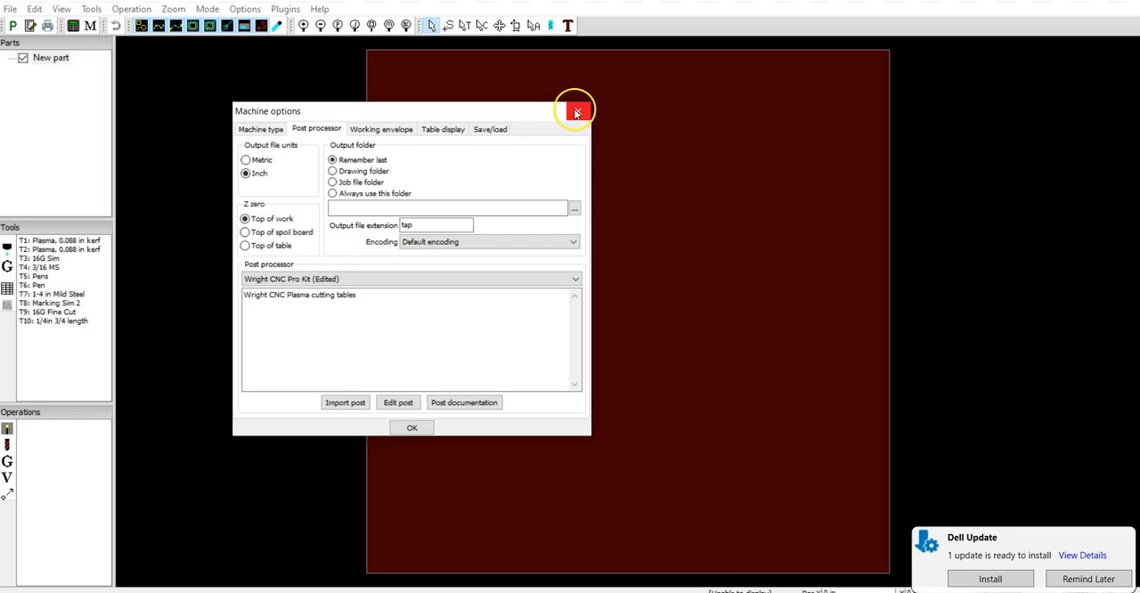
click(383, 130)
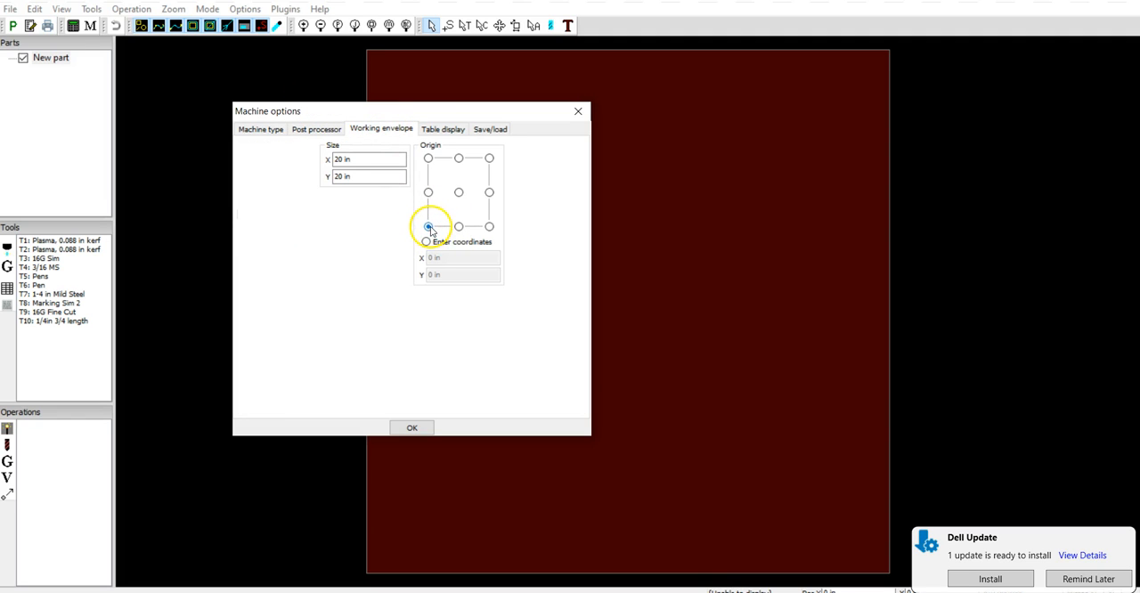
click(442, 129)
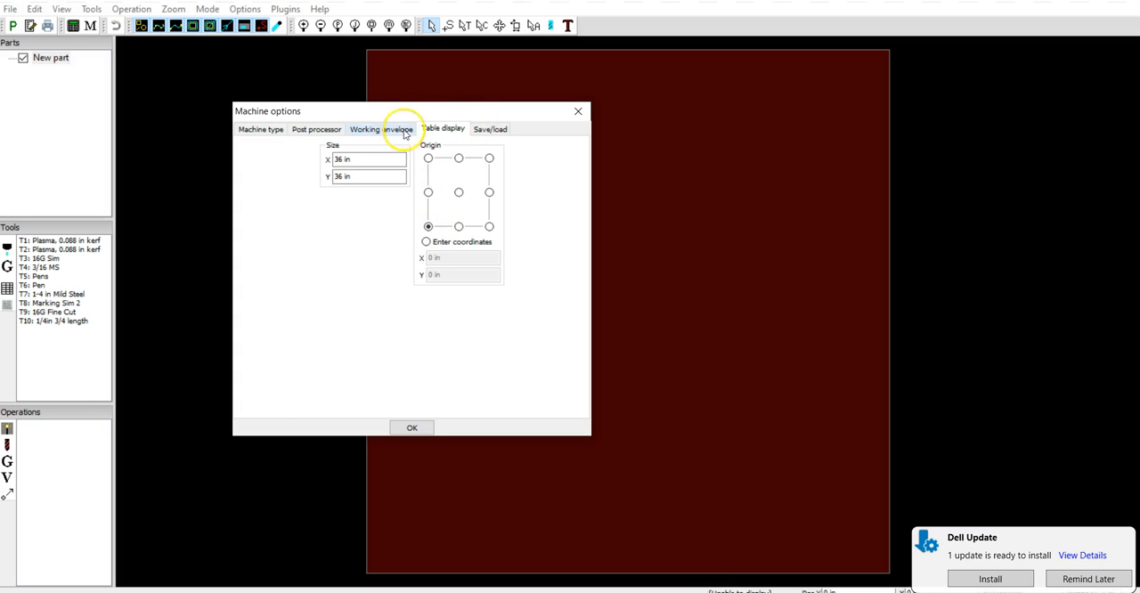
click(412, 427)
Examine the plasma tools' cutting parameters in the tool table and close it
scroll(518, 325, up, 1)
scroll(518, 324, down, 3)
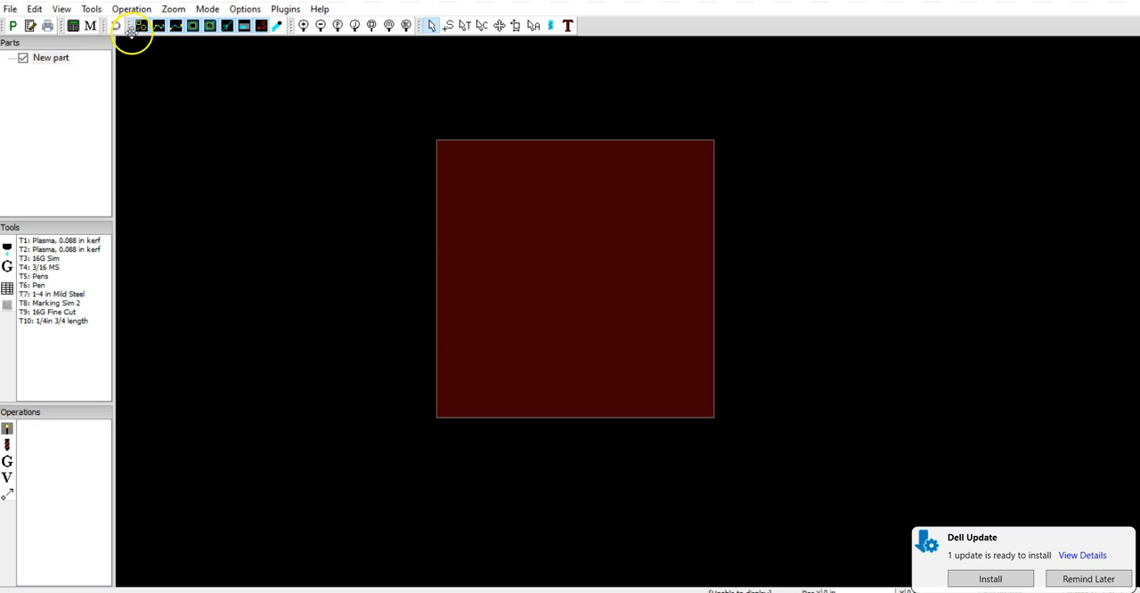
click(92, 11)
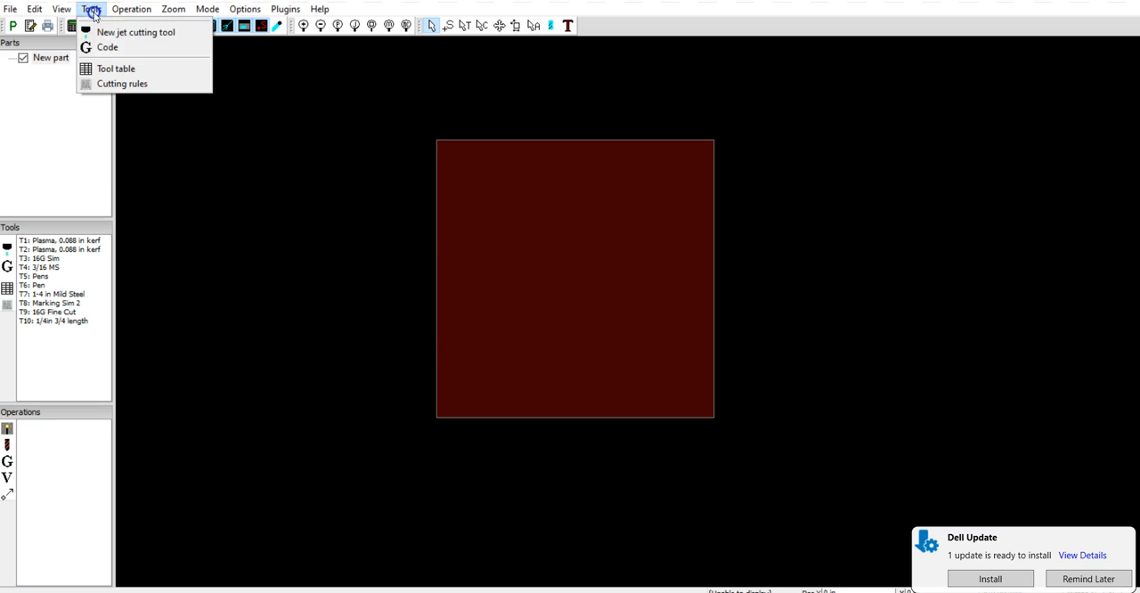
click(116, 70)
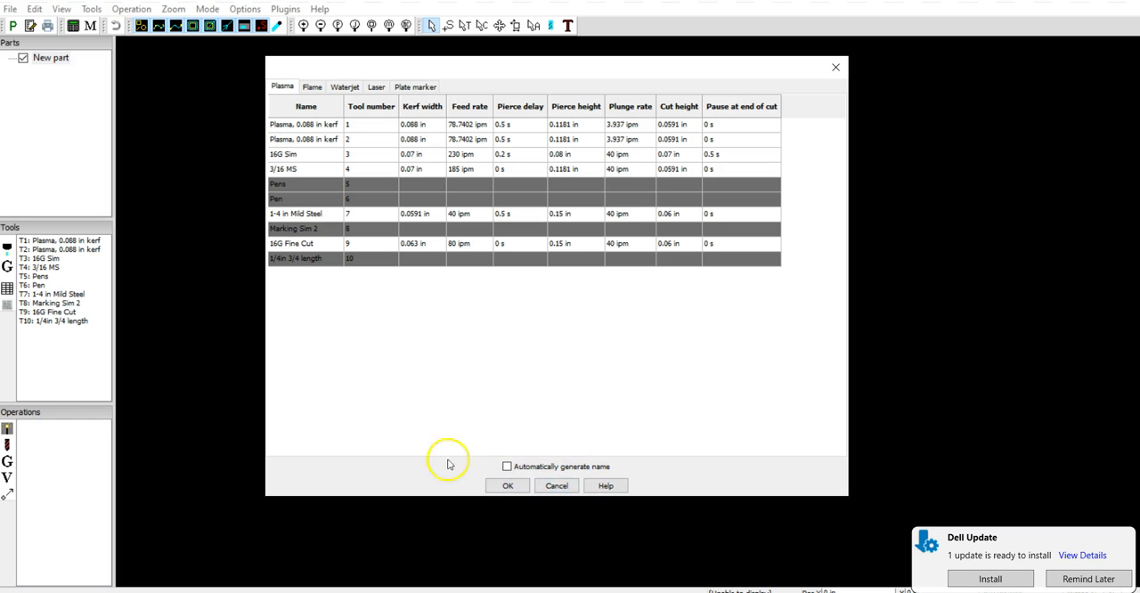
click(508, 486)
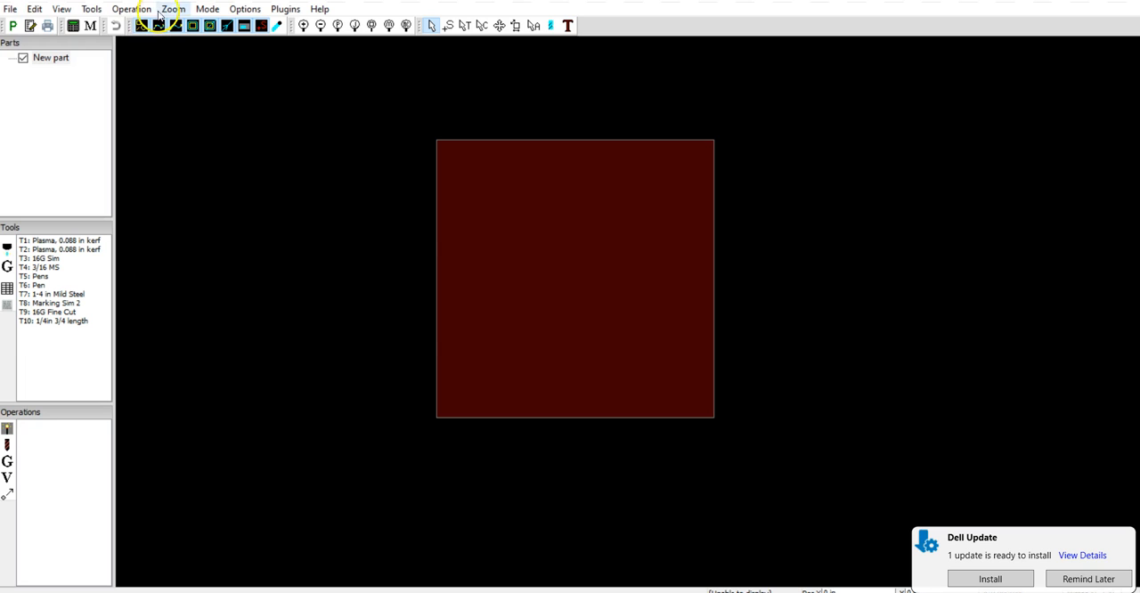
Start opening a saved toolset
click(11, 10)
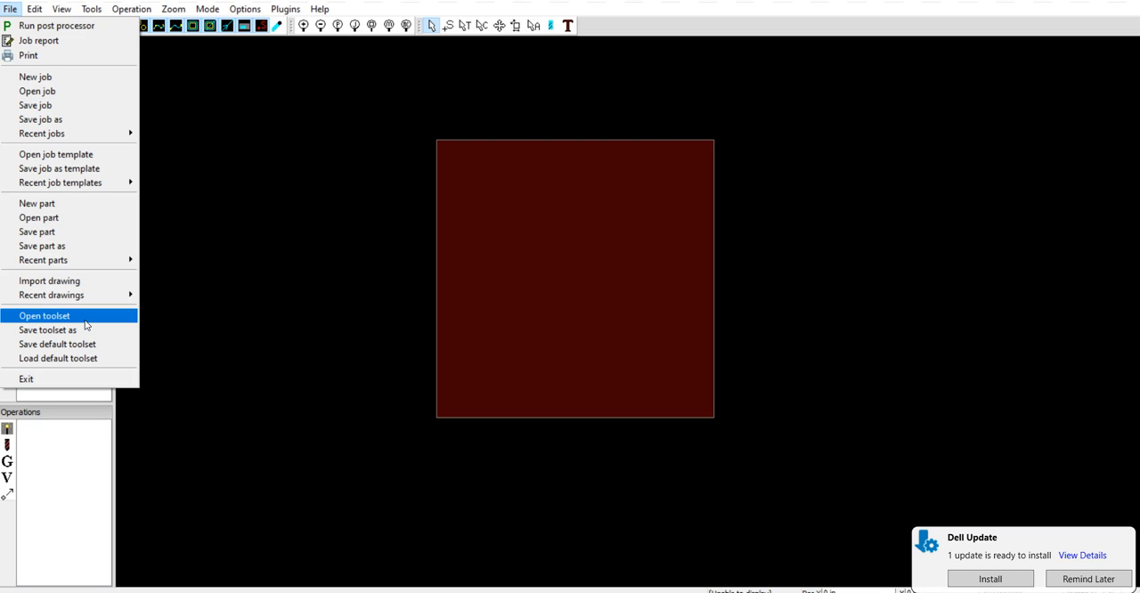
click(86, 321)
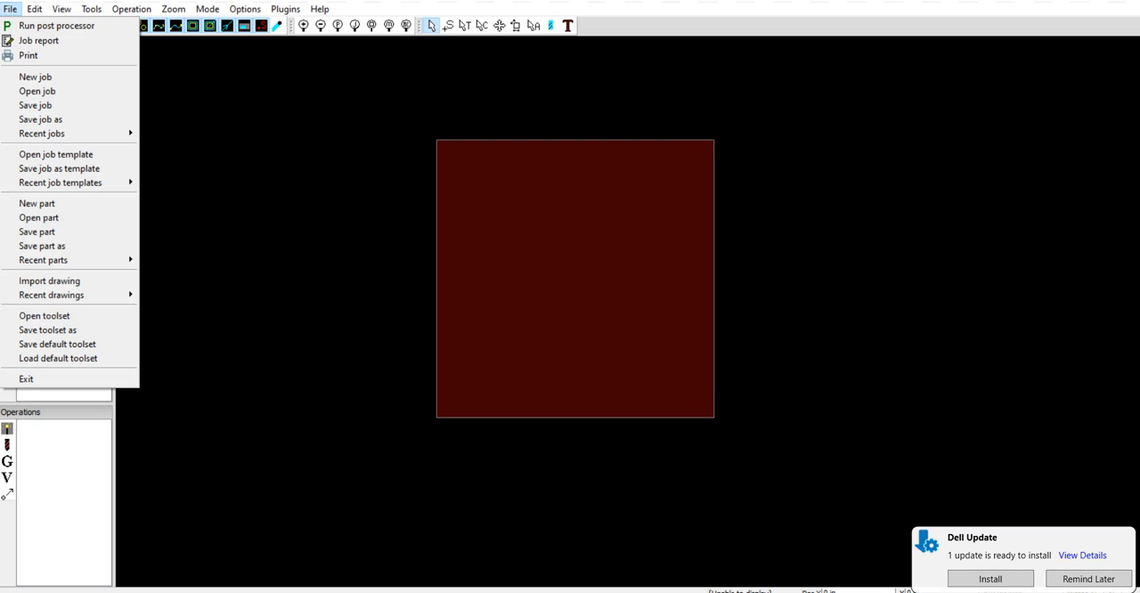